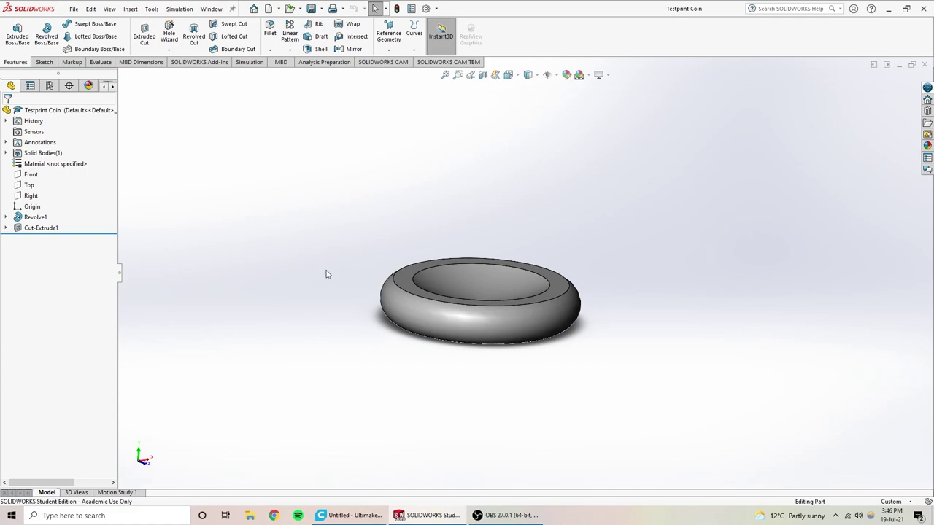
Step: Inspect the Testprint Coin from above and below, then bring up its save options
mouse_move(337, 235)
middle_mouse_down()
mouse_move(327, 302)
mouse_move(500, 190)
mouse_move(448, 158)
mouse_move(358, 186)
mouse_move(302, 165)
mouse_move(309, 141)
middle_mouse_up()
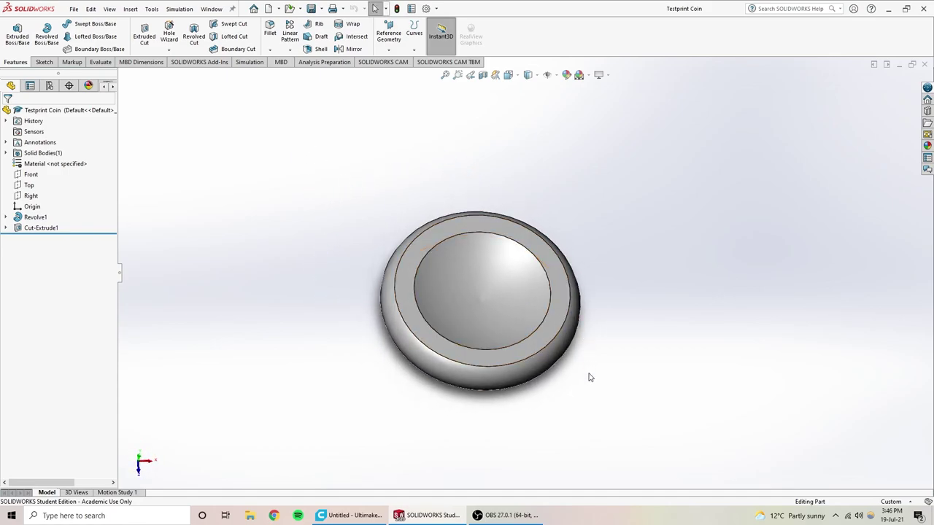
mouse_move(604, 399)
middle_mouse_down()
mouse_move(557, 323)
mouse_move(525, 306)
mouse_move(471, 326)
mouse_move(488, 348)
mouse_move(590, 336)
middle_mouse_up()
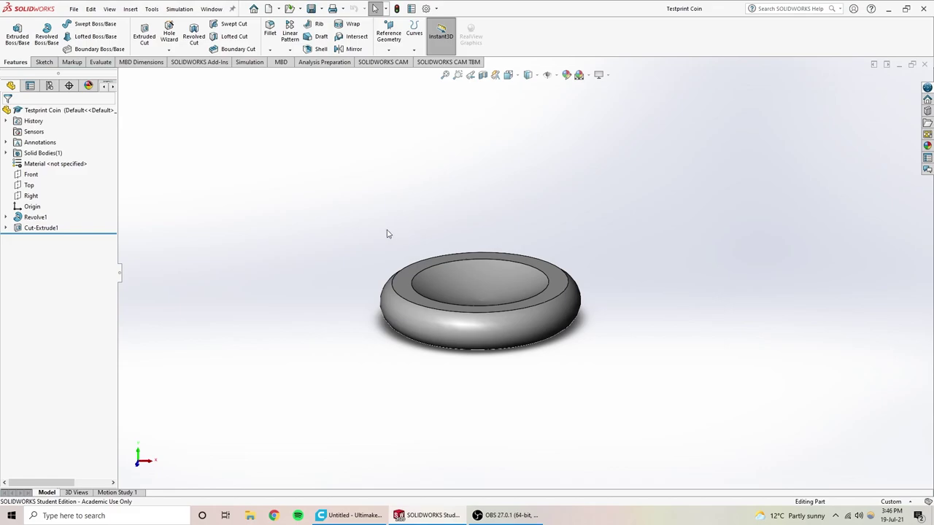
scroll(372, 274, "down", 2)
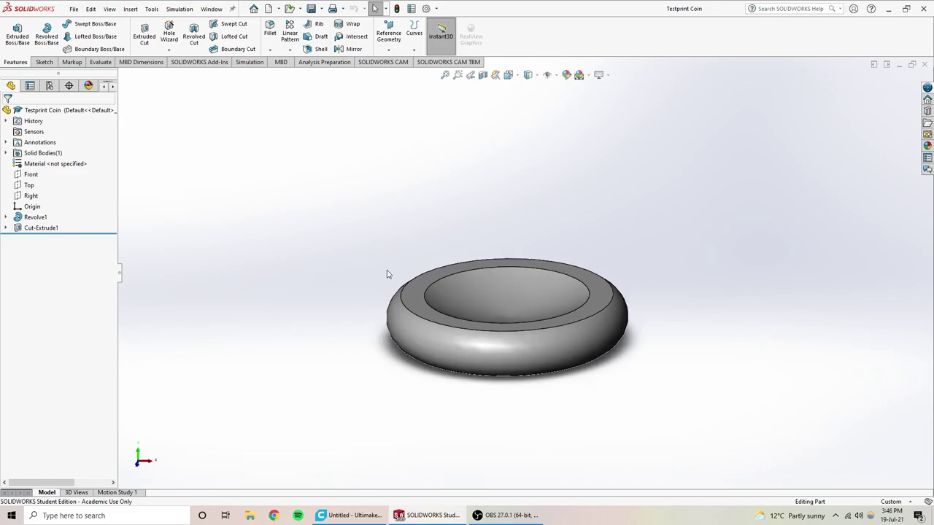
left_click(321, 9)
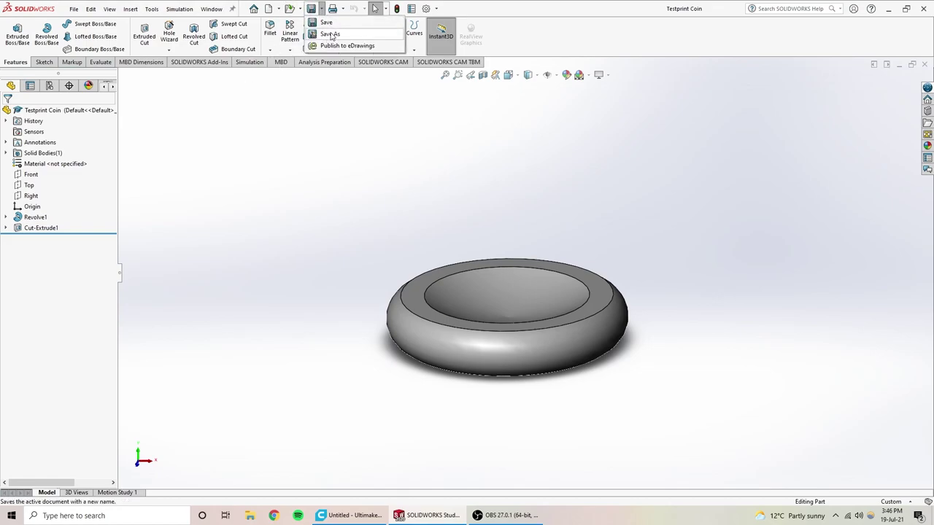
Step: Set up Save As for the coin as an STL with Fine mesh resolution
left_click(329, 34)
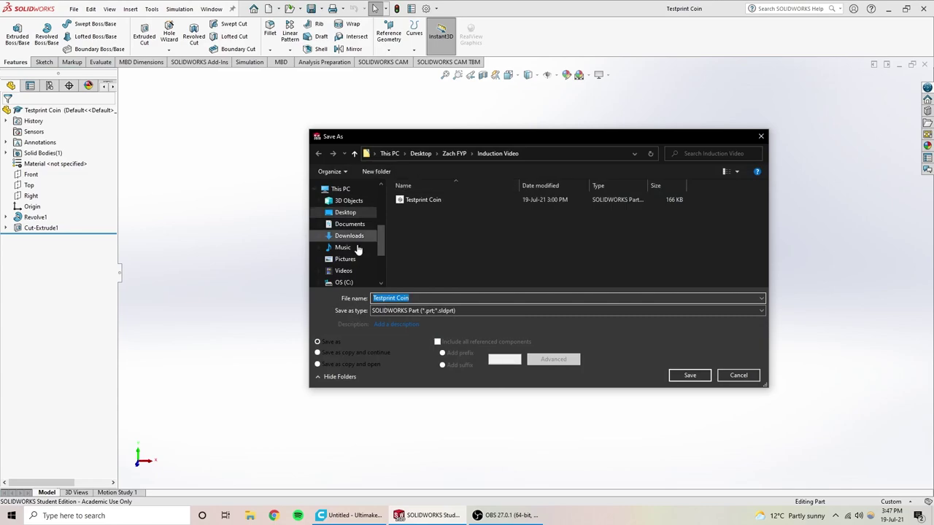
left_click(445, 309)
left_click(410, 301)
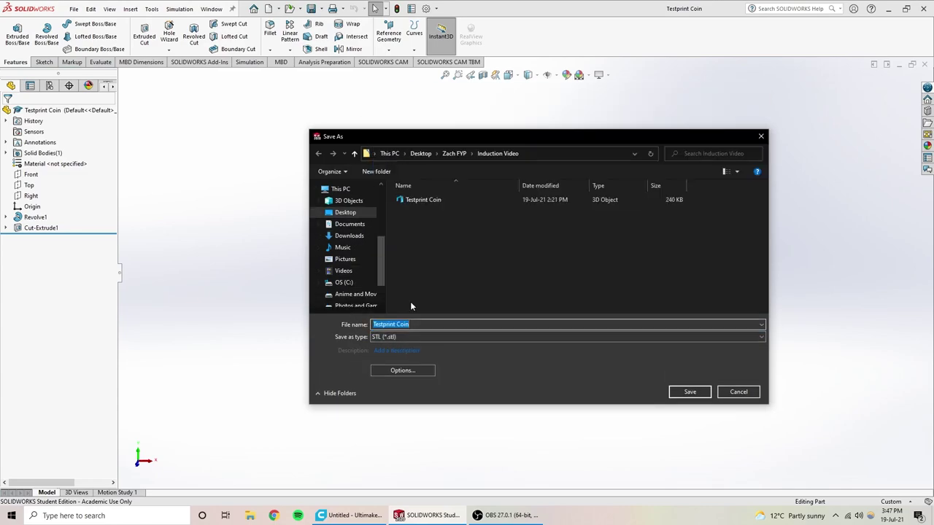
left_click(416, 371)
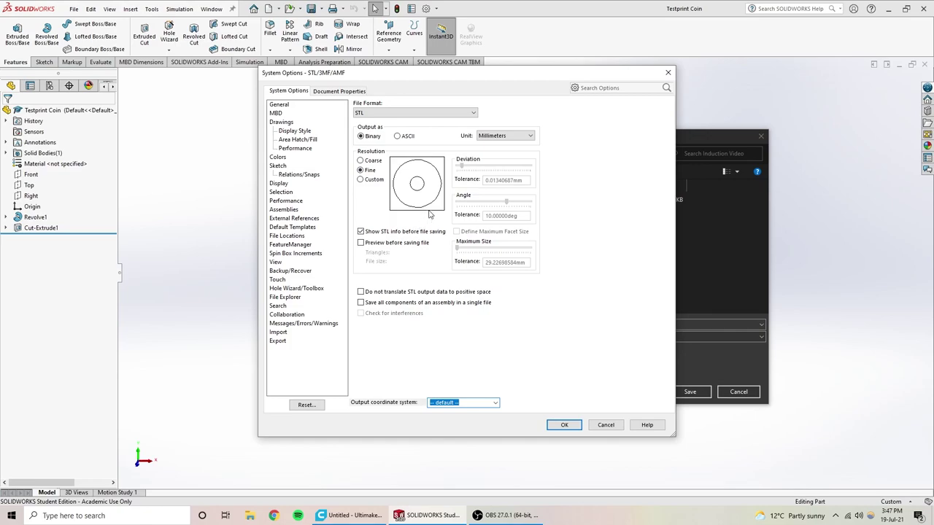
left_click(360, 160)
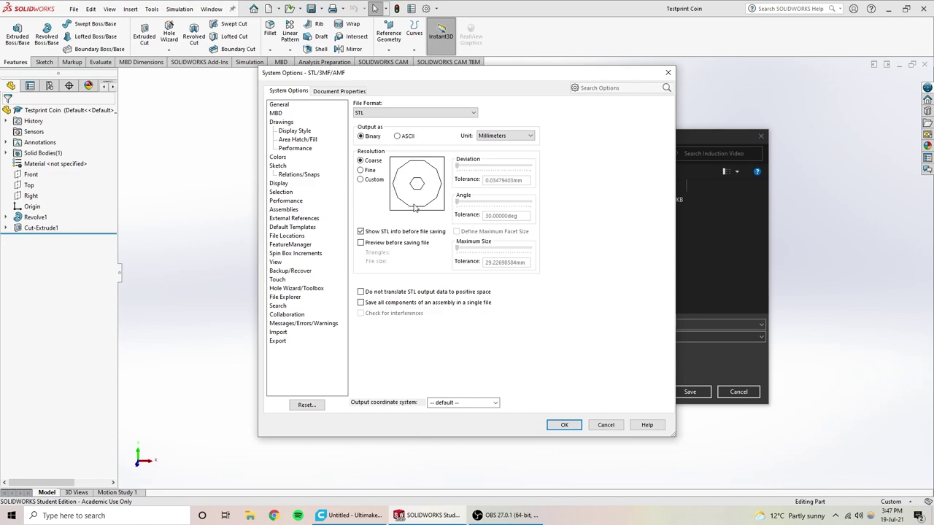
left_click(361, 170)
left_click(564, 425)
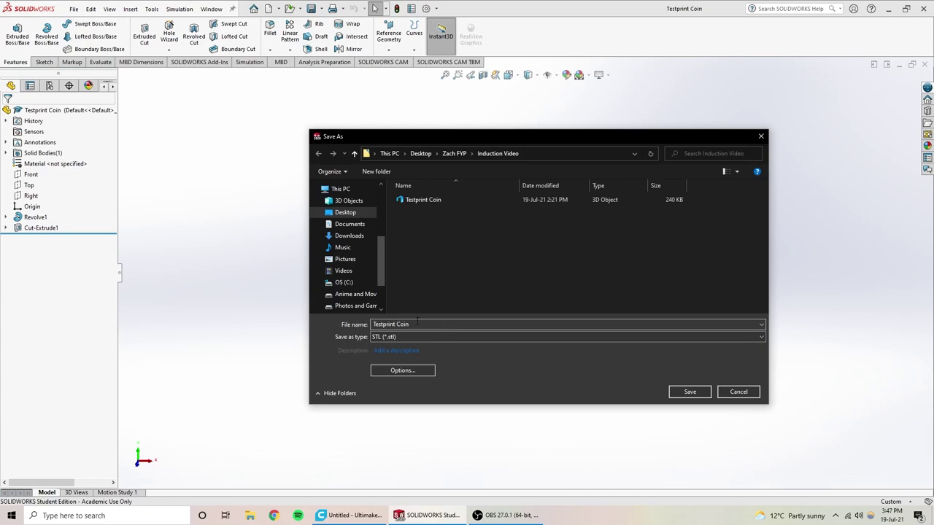
Step: Save Testprint Coin.STL over the existing file, then bring Ultimaker Cura to the front
left_click(688, 391)
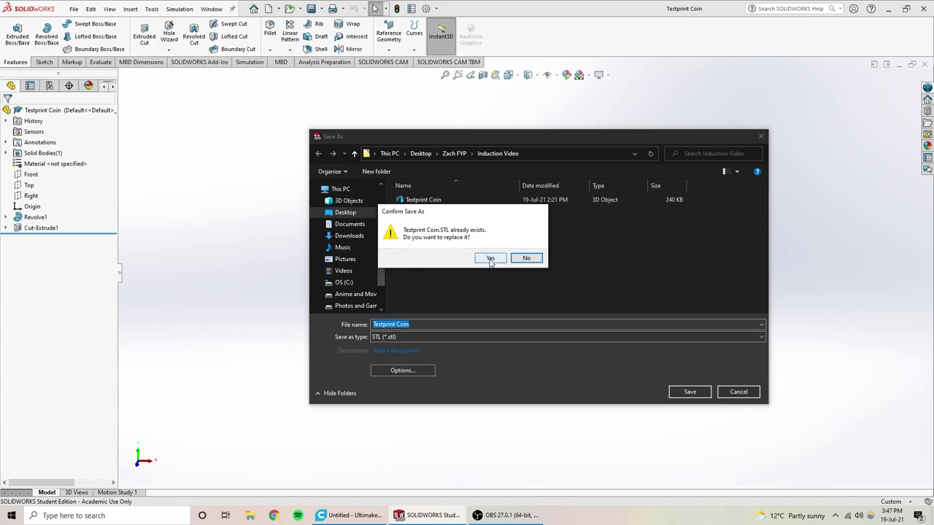
left_click(489, 260)
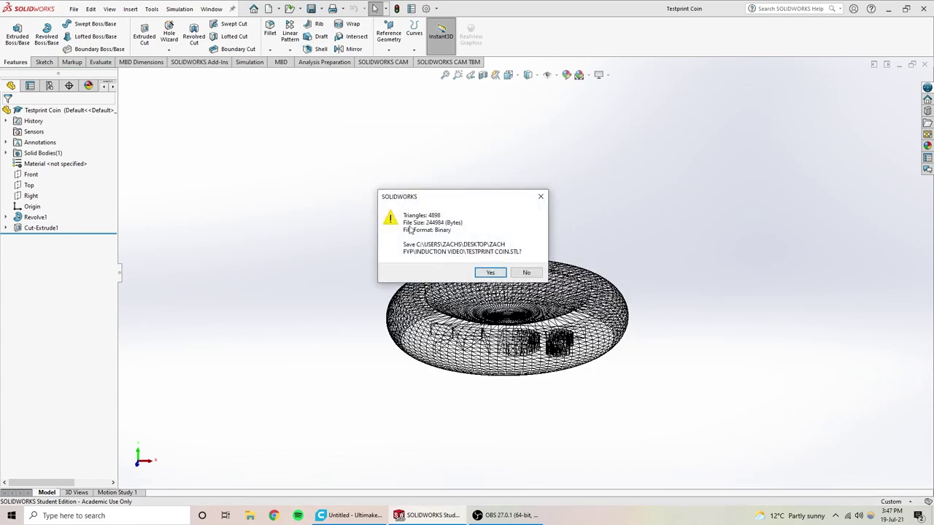
left_click(490, 273)
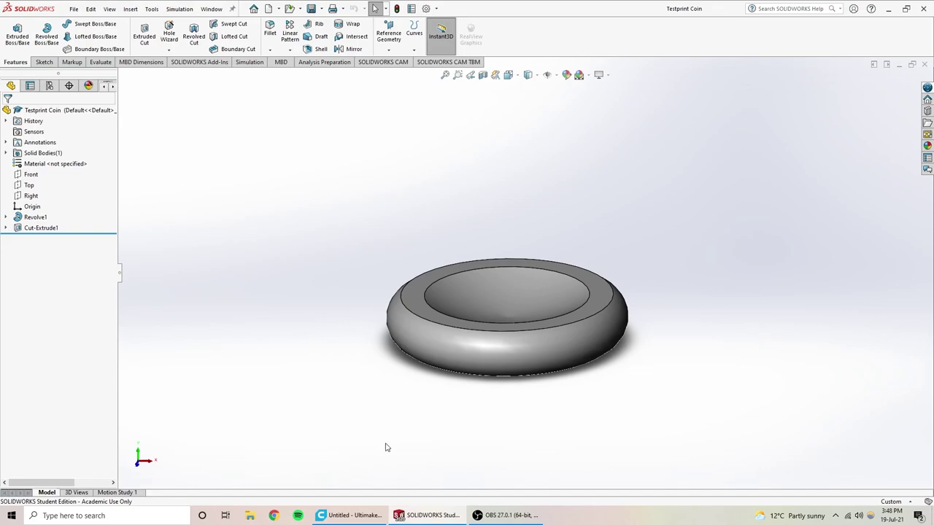
left_click(353, 518)
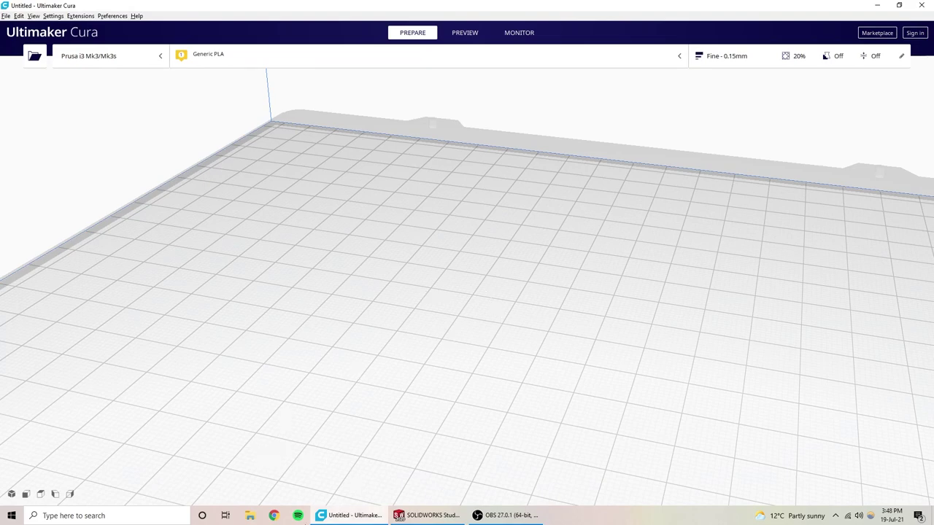
Step: Drag the Testprint Coin STL from Desktop > project folder > Induction Video into Cura
left_click(250, 516)
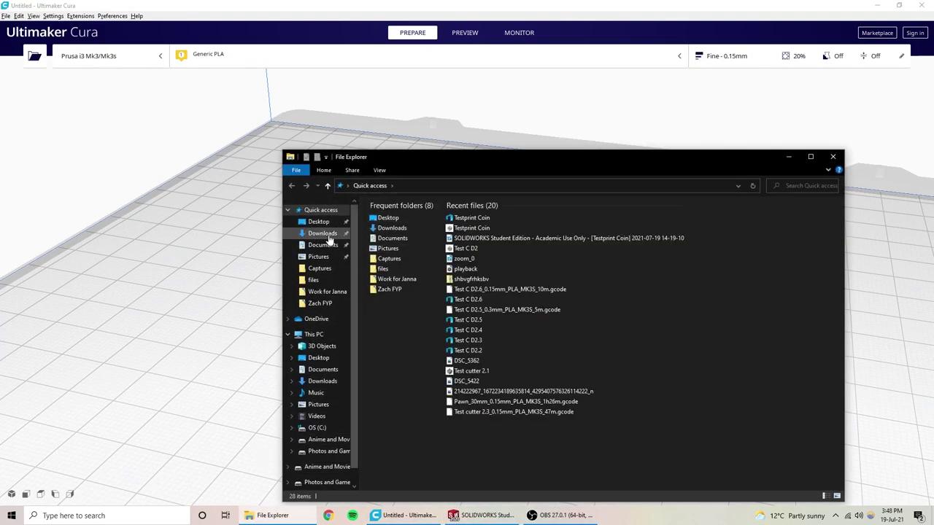
double_click(385, 217)
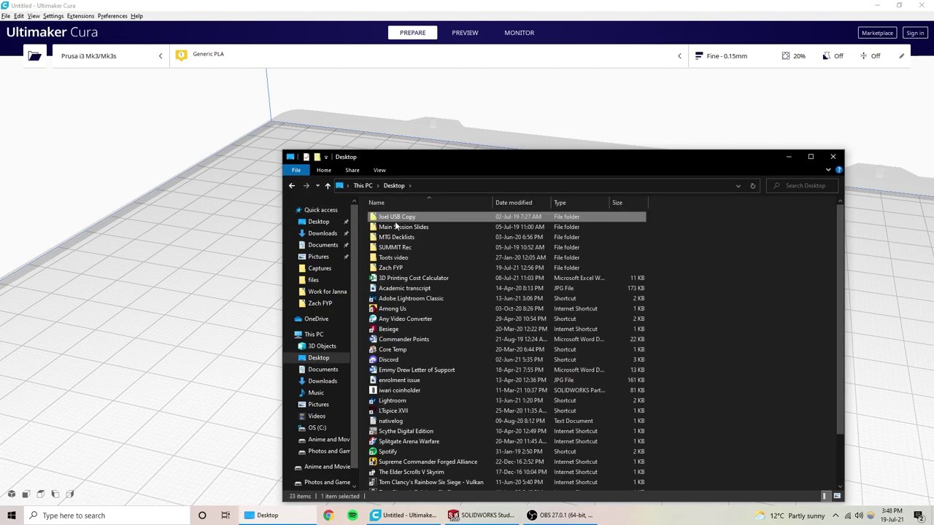
double_click(398, 268)
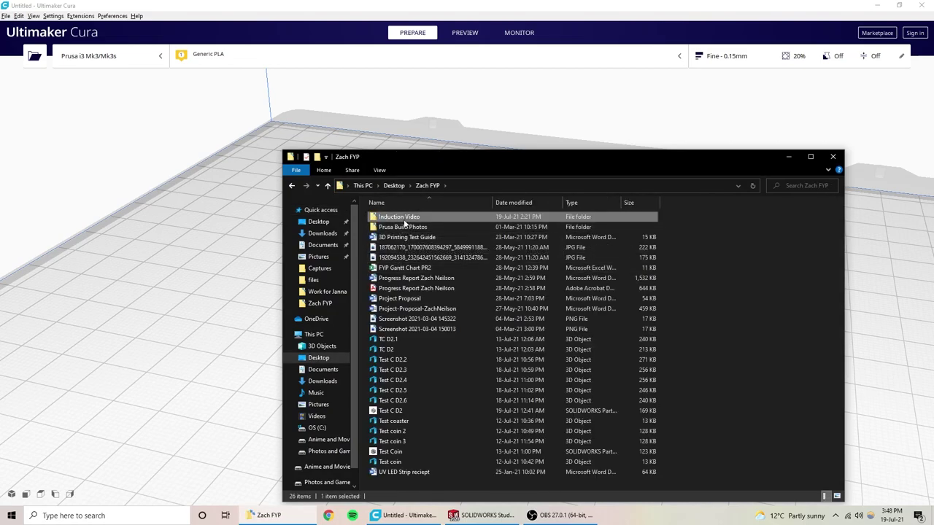
double_click(404, 217)
left_click(402, 229)
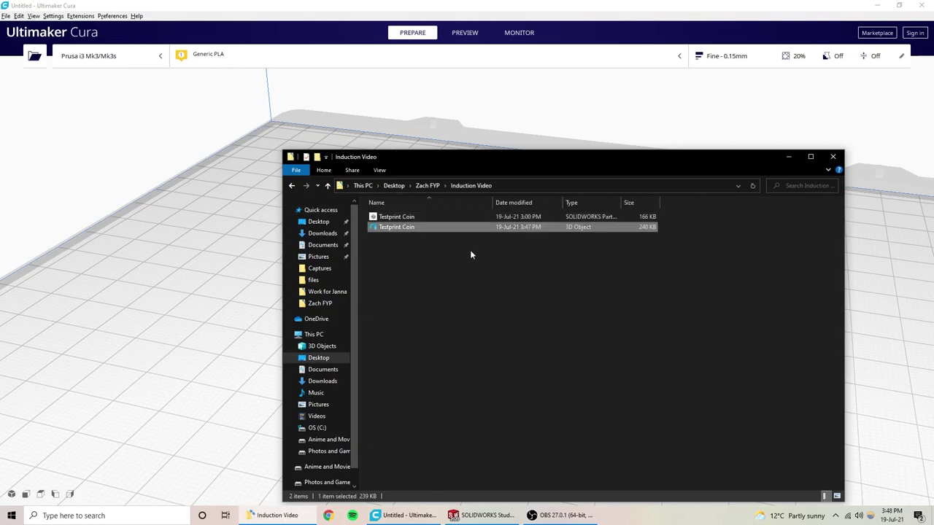
left_click_drag(433, 226, 248, 233)
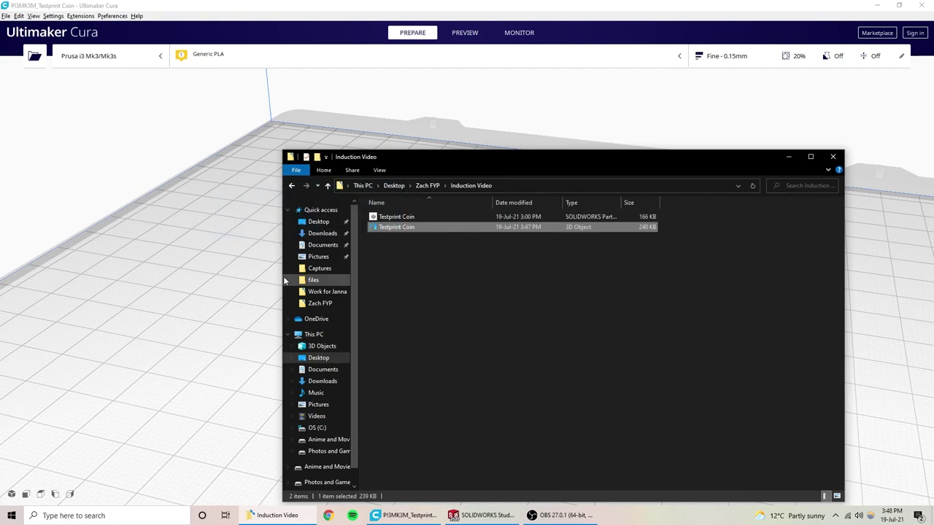
Step: Minimize File Explorer and select the upright 20.5 × 4.0 × 20.5 mm coin
left_click(788, 157)
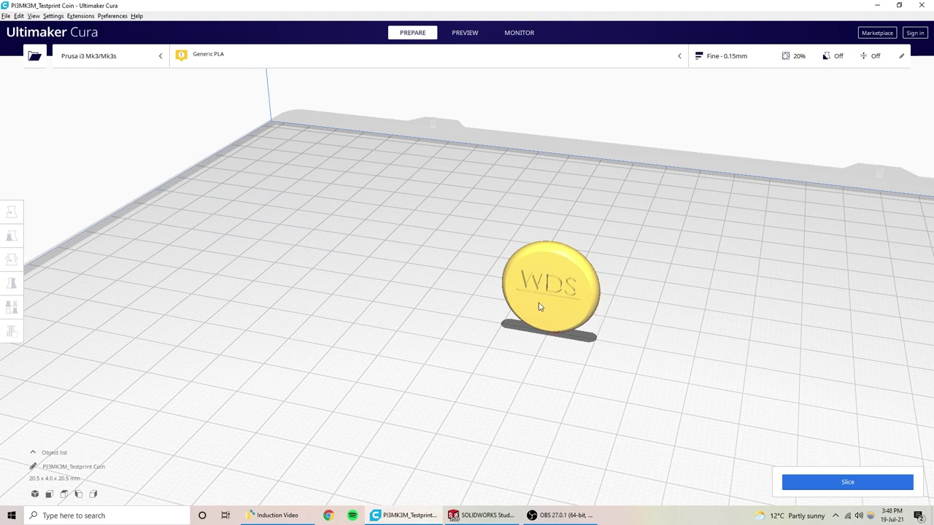
left_click(562, 272)
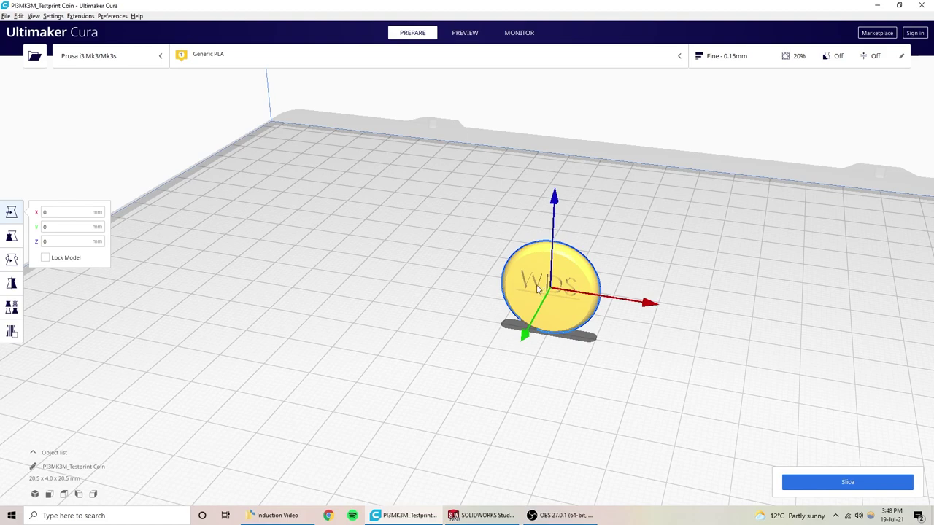
Step: Lay the coin flat on its face (20.5 × 20.5 × 4.0 mm), then deselect it
left_click(11, 259)
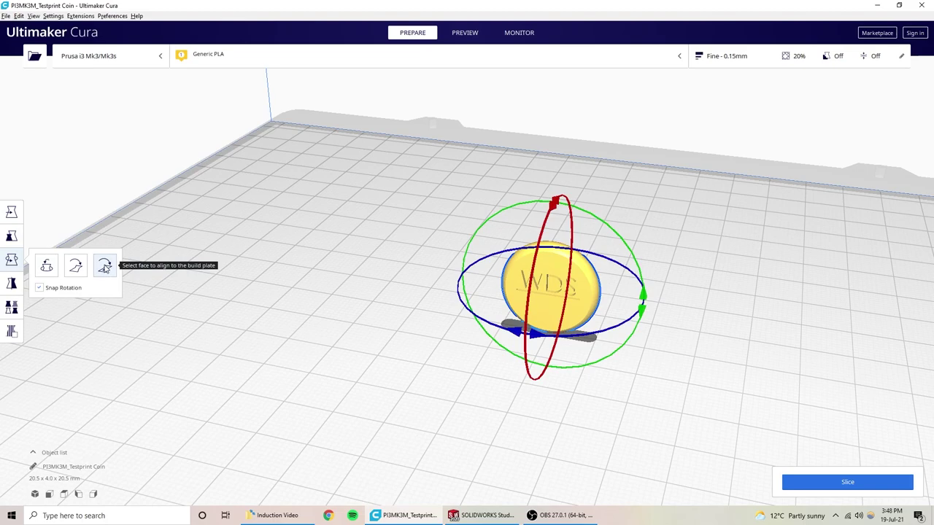
left_click(105, 267)
left_click(558, 266)
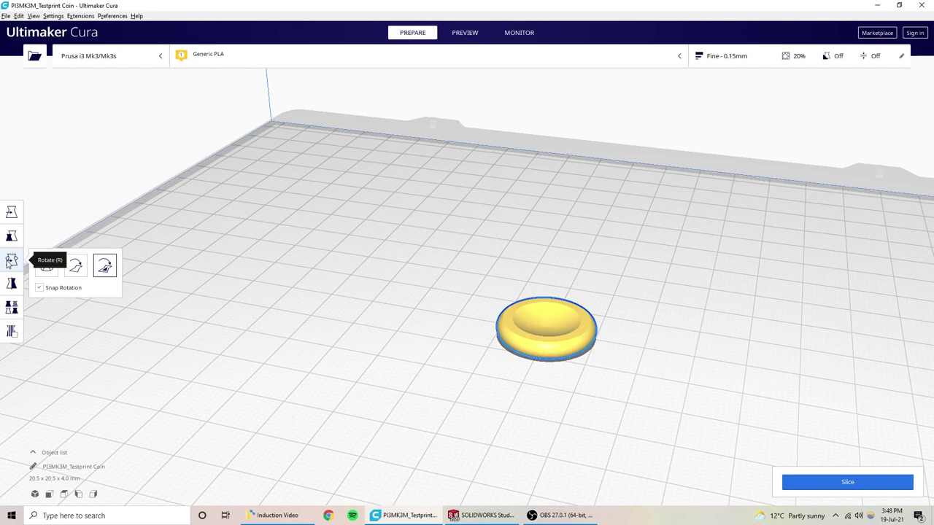
key("t")
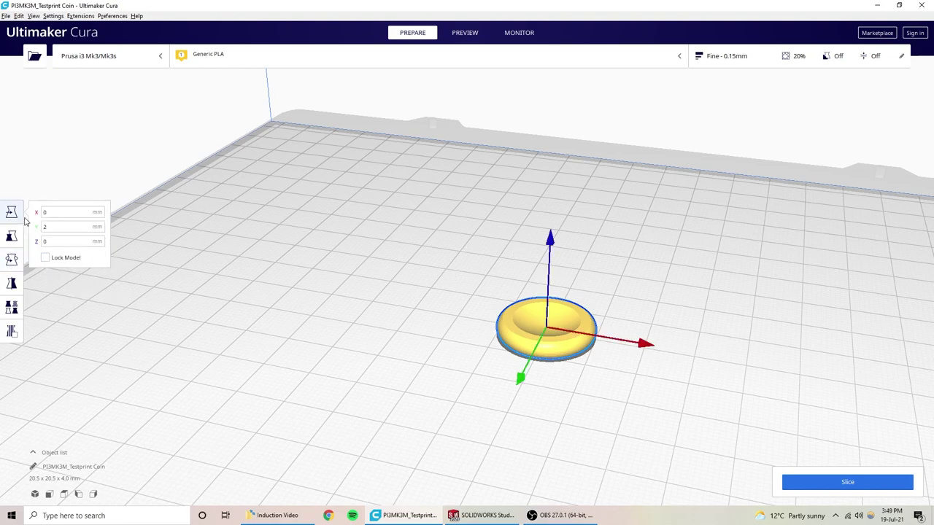
left_click(430, 367)
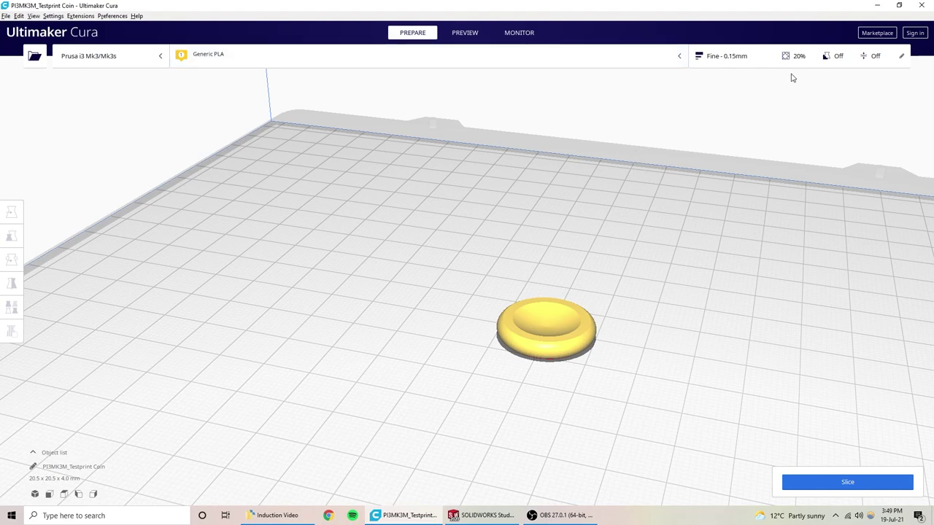
Step: Open the Custom print settings and make every setting visible with Check all
left_click(756, 59)
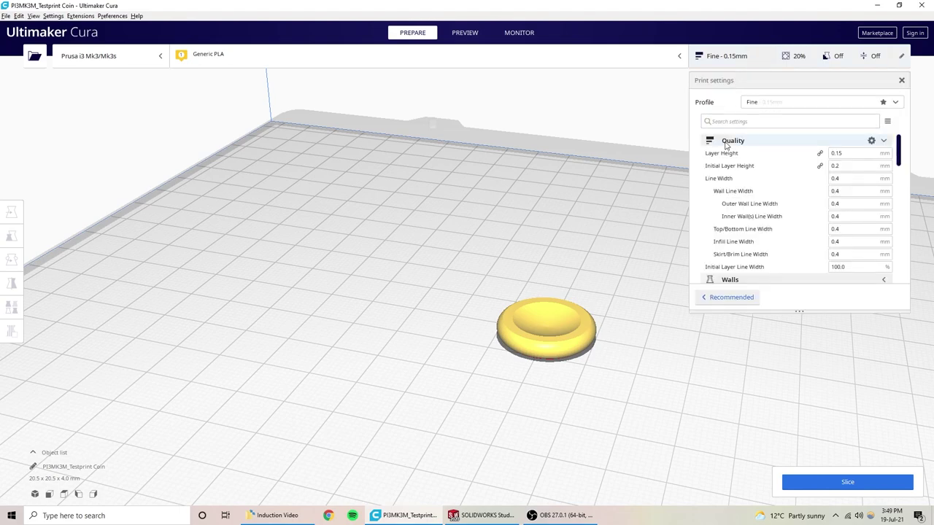
left_click(727, 298)
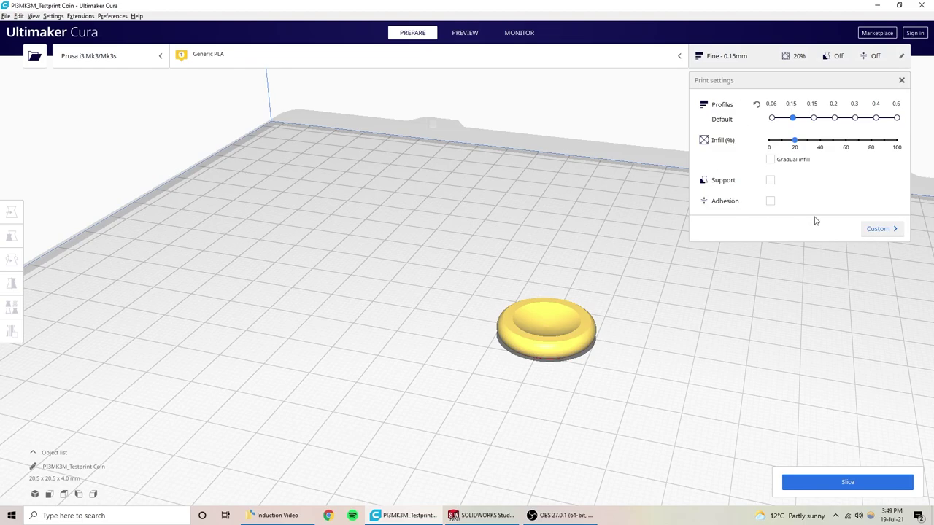
left_click(888, 232)
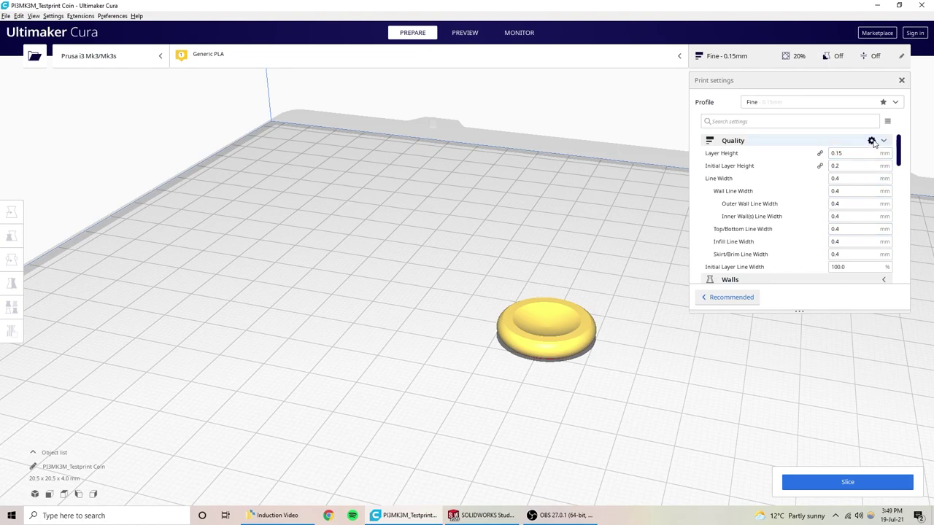
left_click(871, 142)
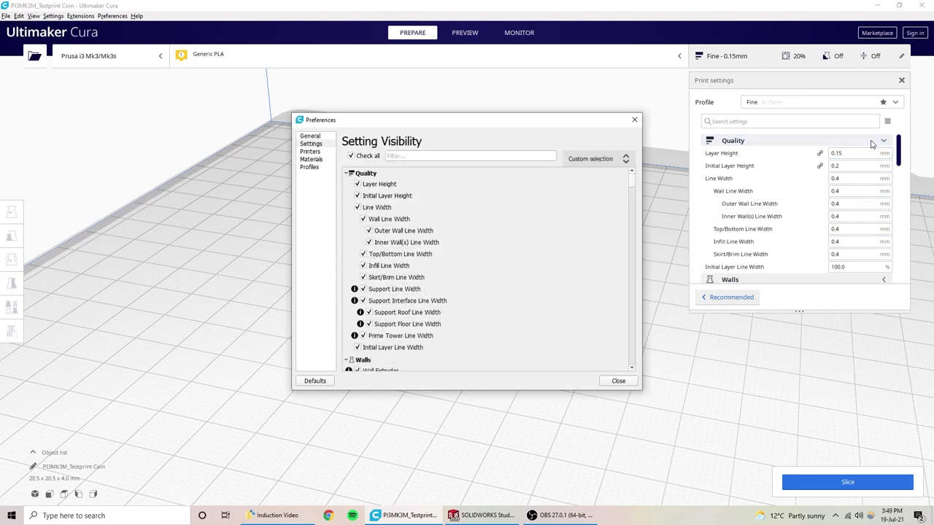
left_click(351, 156)
left_click(618, 381)
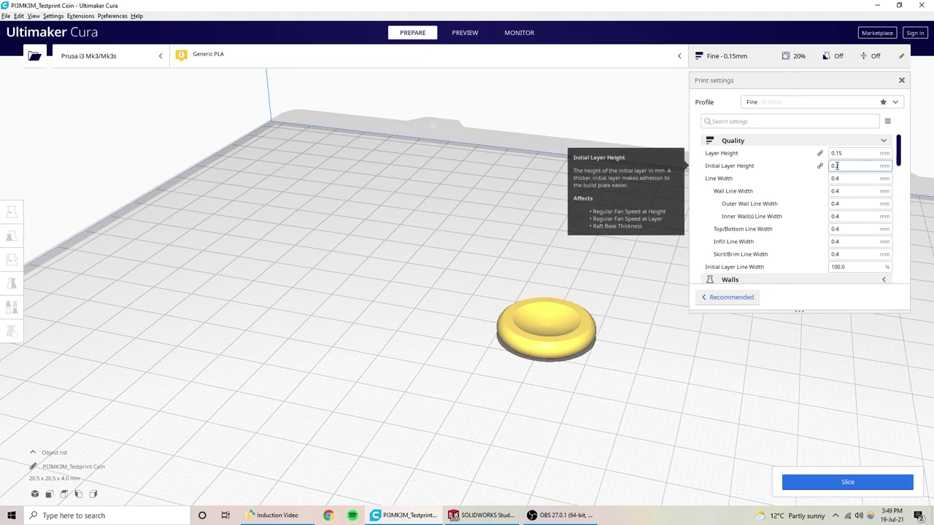
mouse_move(846, 153)
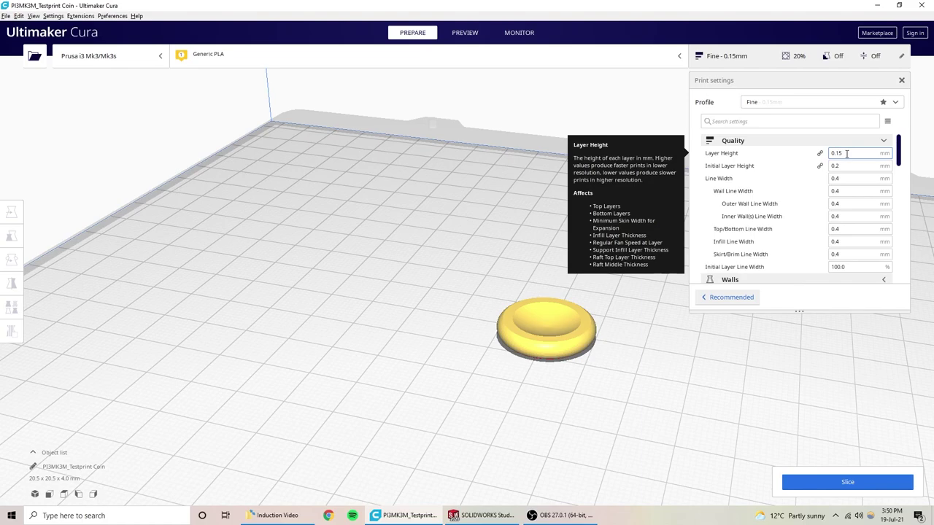
Step: Review 0.15 mm layer height and 20% infill, then collapse Infill to show Material
scroll(768, 198, "down", 3)
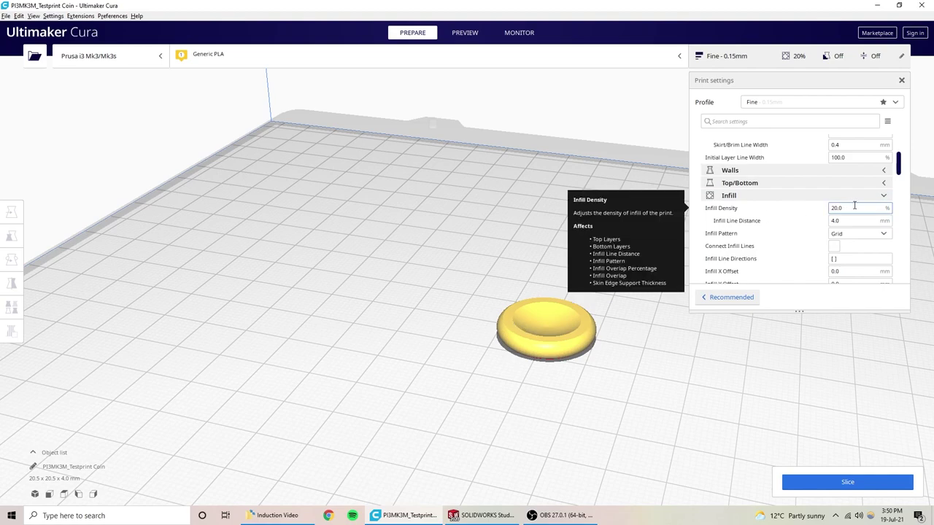
key("Tab")
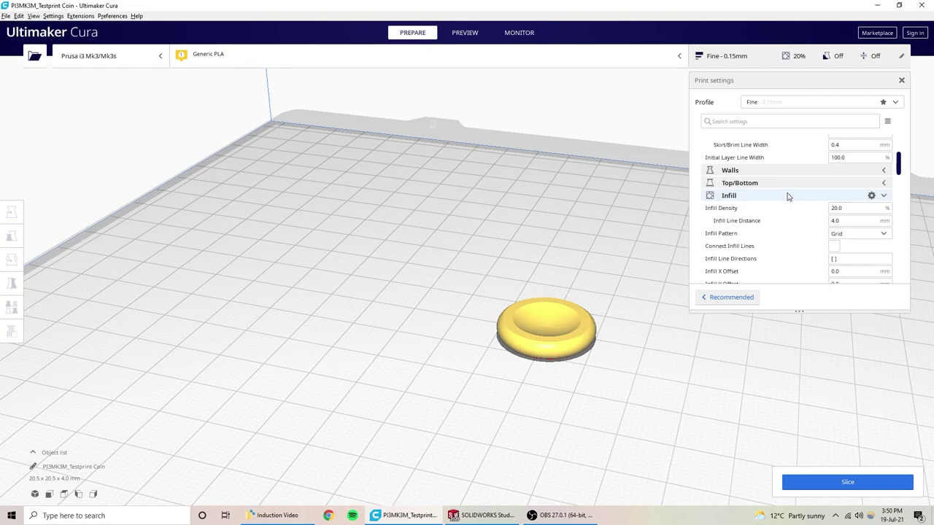
left_click(787, 195)
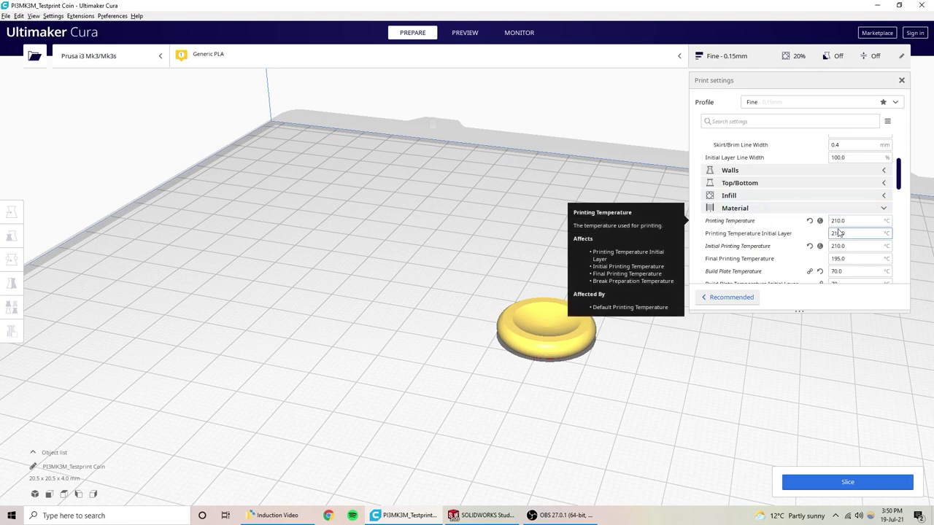
Step: Check the 210 °C printing and 70 °C build plate temperatures, then reach Flow and Speed
mouse_move(817, 221)
left_click(843, 246)
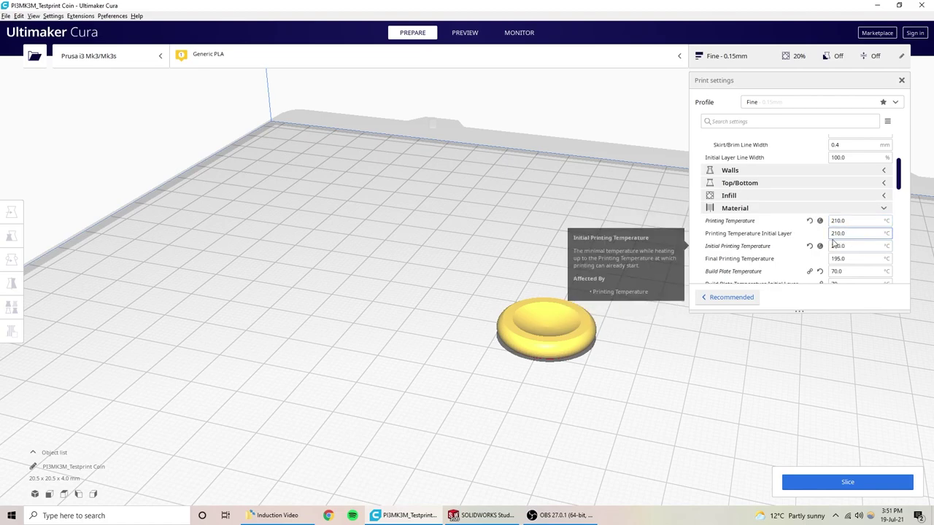
key("Tab")
scroll(786, 258, "down", 1)
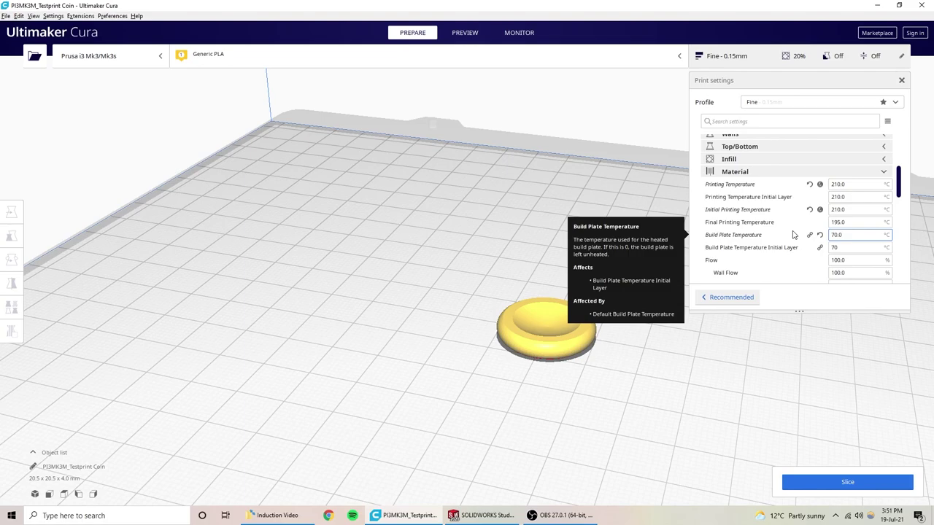
scroll(793, 234, "down", 5)
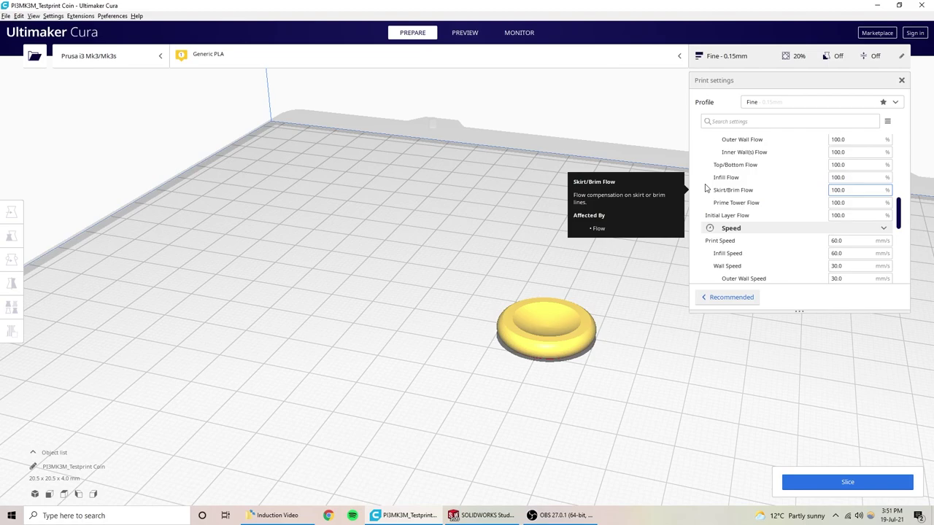
Step: Review the Speed values (120 mm/s travel, 30 mm/s initial layer) down to Build Plate Adhesion
scroll(771, 229, "down", 3)
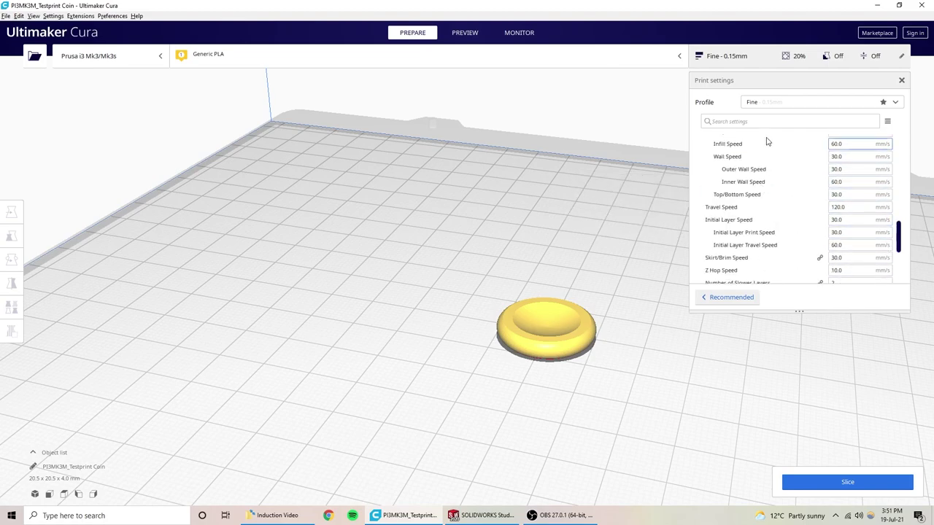
scroll(766, 140, "up", 1)
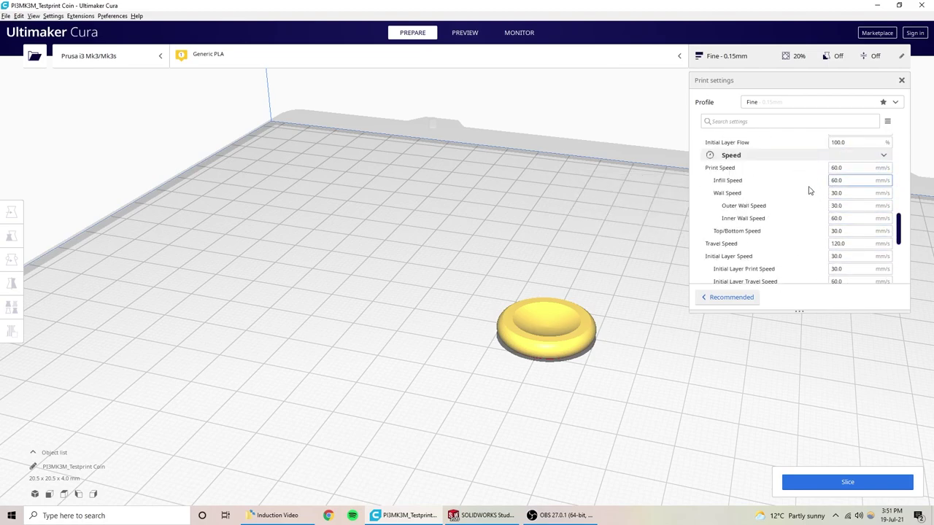
scroll(802, 202, "down", 1)
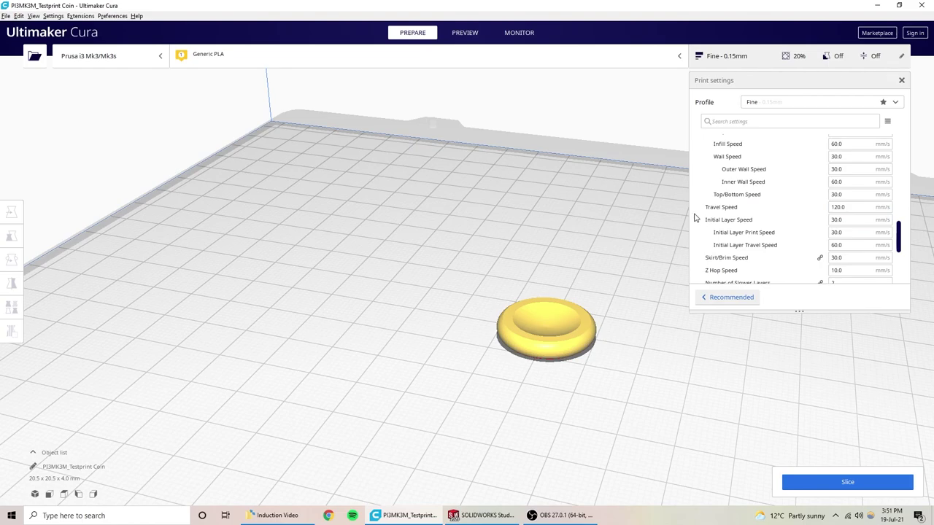
scroll(731, 171, "down", 3)
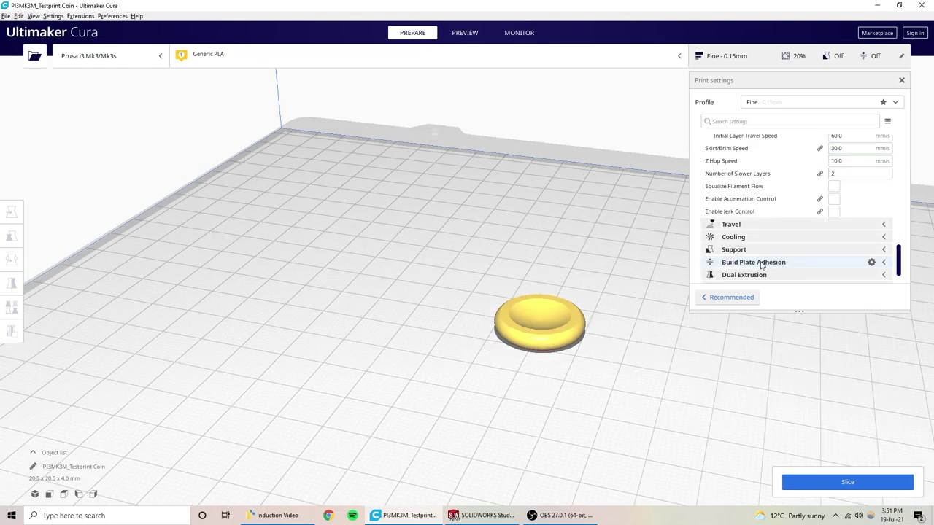
Step: Review the Build Plate Adhesion types, keep Skirt, and close the print settings panel
left_click(779, 263)
scroll(782, 248, "down", 2)
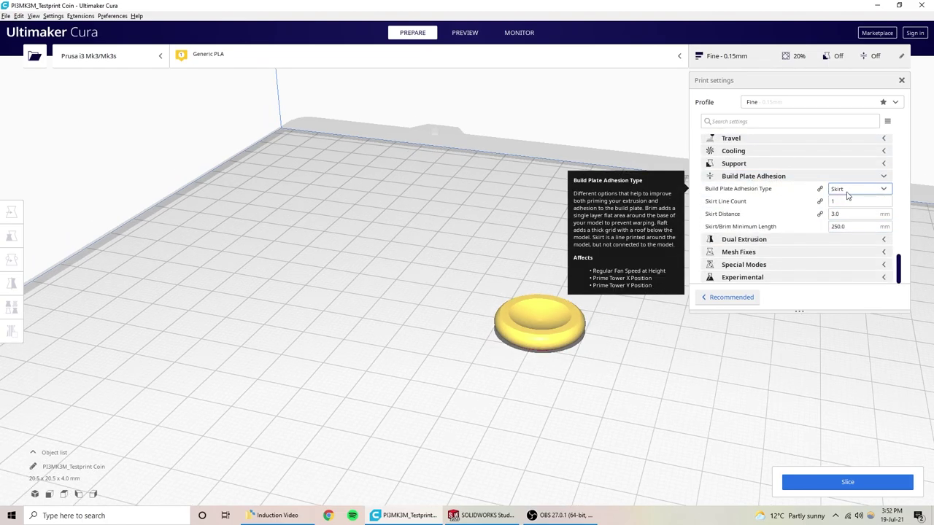
mouse_move(858, 189)
left_click(850, 191)
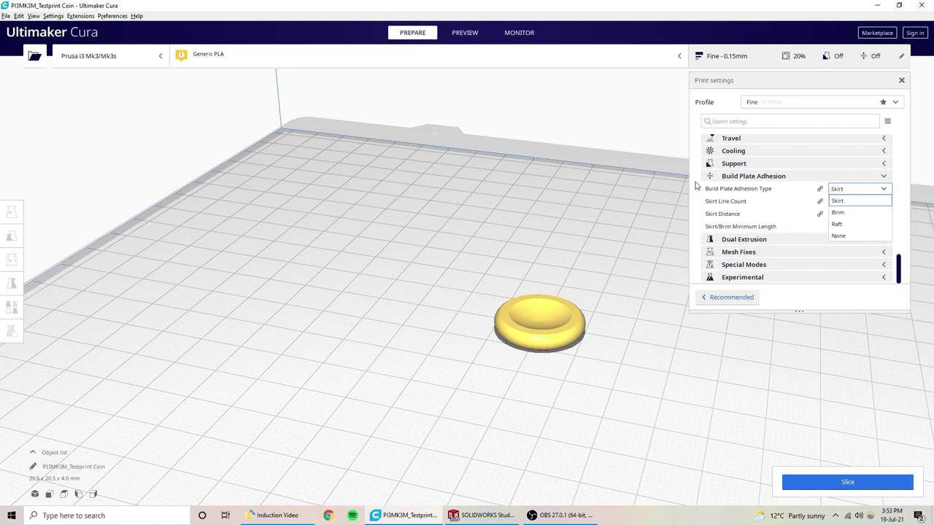
left_click(757, 62)
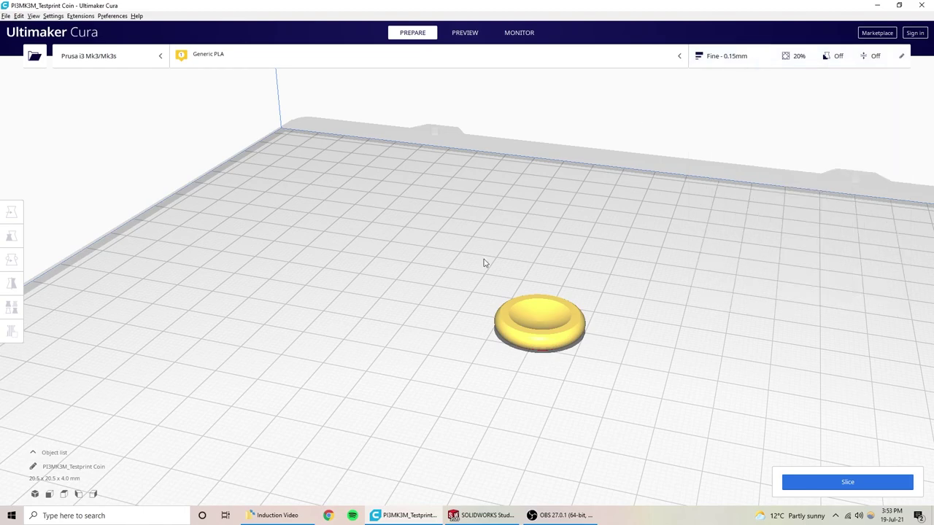
Step: Slice the coin (9 minutes, 1 g), scrub its layers in Preview, and save the G-code to the removable drive
left_click(844, 482)
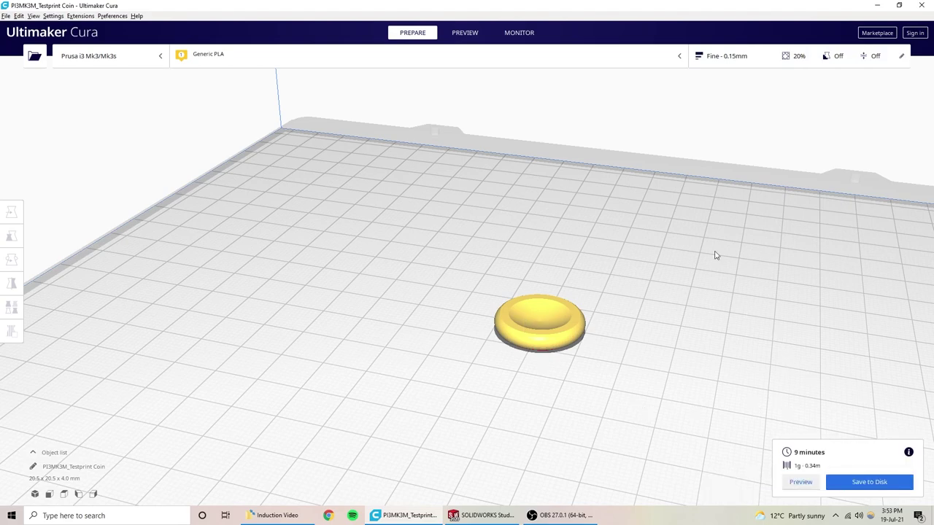
left_click(465, 32)
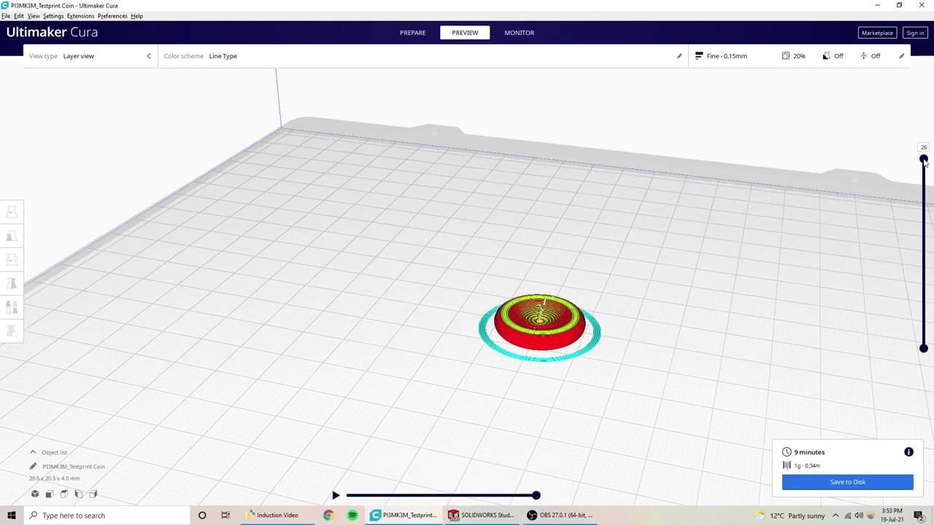
mouse_move(925, 164)
left_mouse_down()
mouse_move(927, 355)
mouse_move(920, 217)
mouse_move(902, 159)
left_mouse_up()
left_click(829, 490)
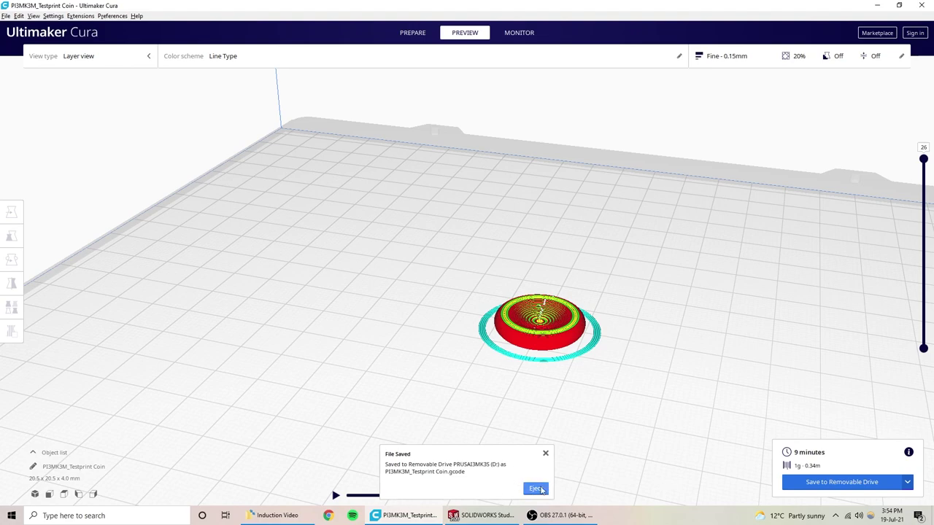
Step: Eject the PRUSAI3MK3S removable drive from the File Saved notification
left_click(537, 491)
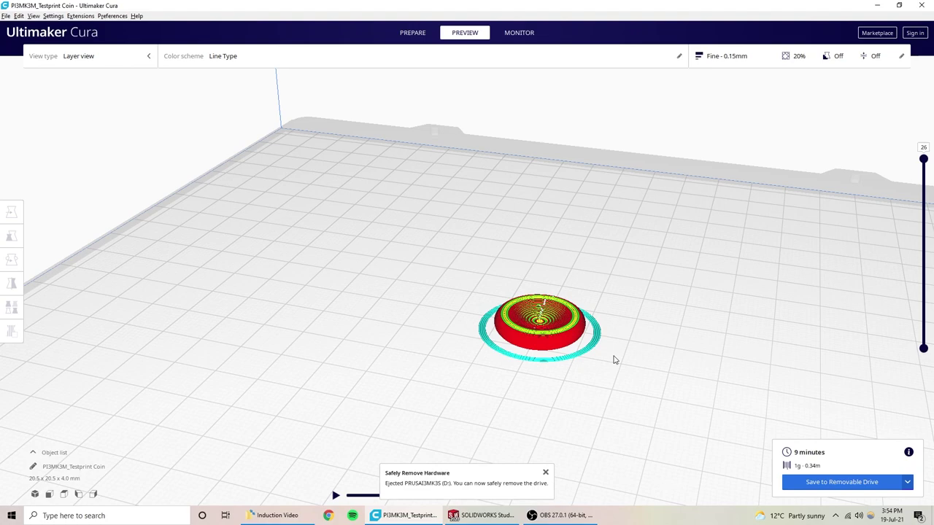